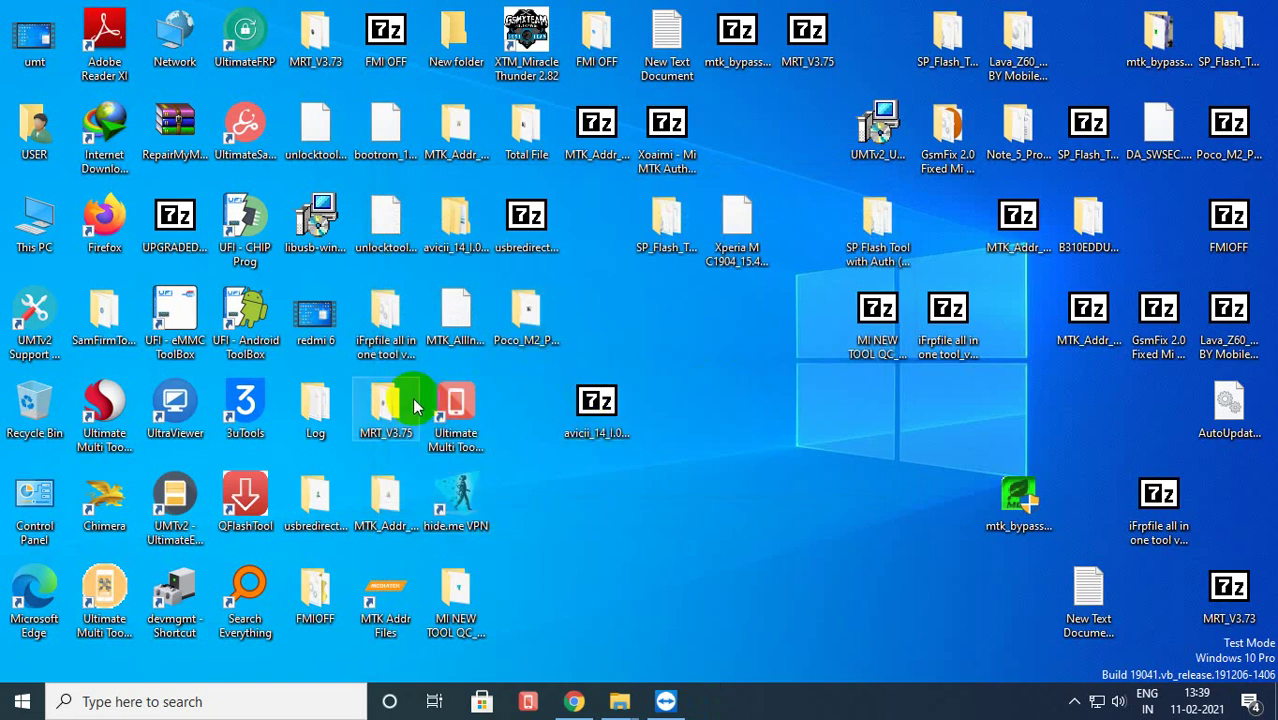
pyautogui.rightClick(665, 340)
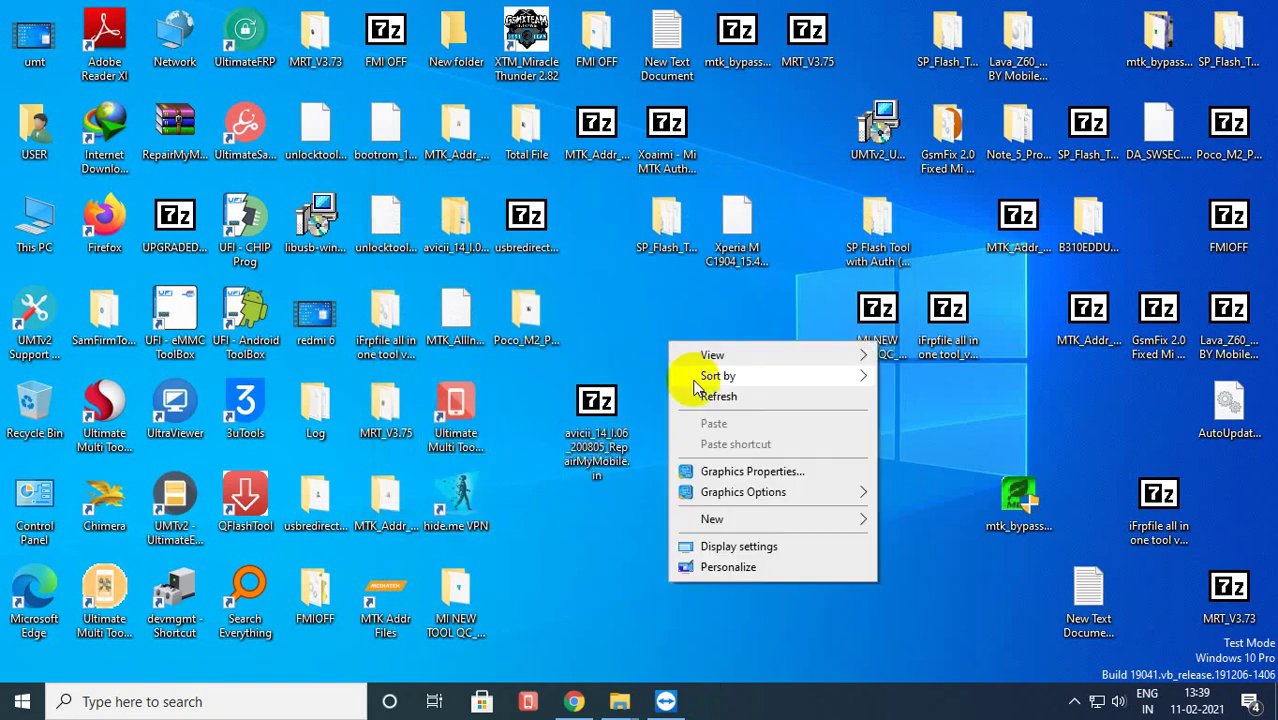
pyautogui.click(712, 397)
pyautogui.rightClick(712, 395)
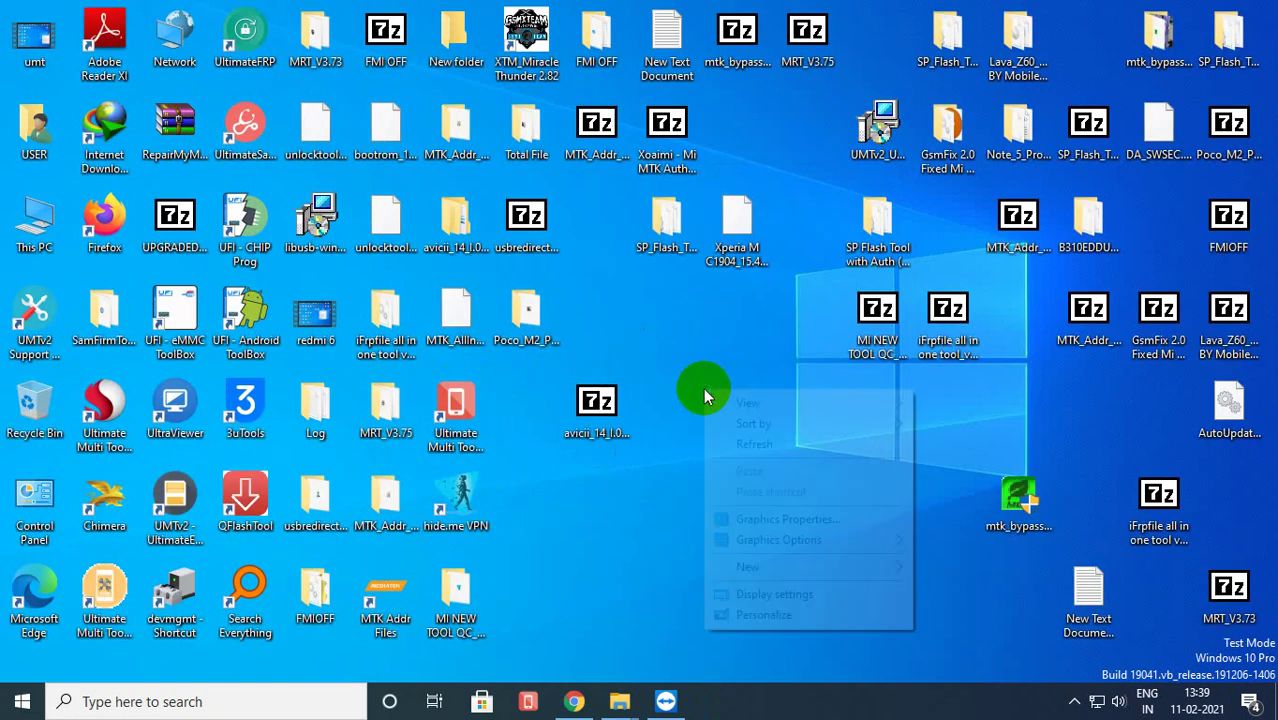
pyautogui.click(740, 443)
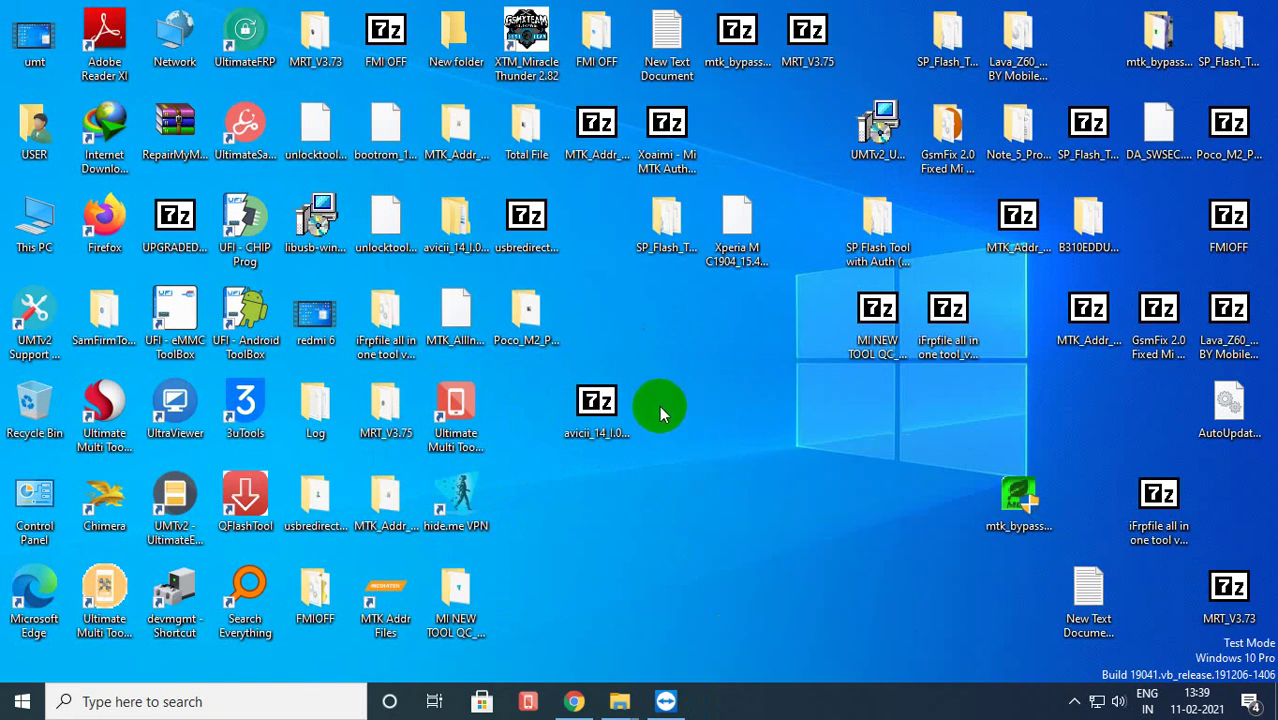
# Move the avicii_14_I.06_200805_RepairMyMobile.in folder to a free desktop spot and open its innermost avicii_14_I.06_200805 subfolder
pyautogui.click(620, 398)
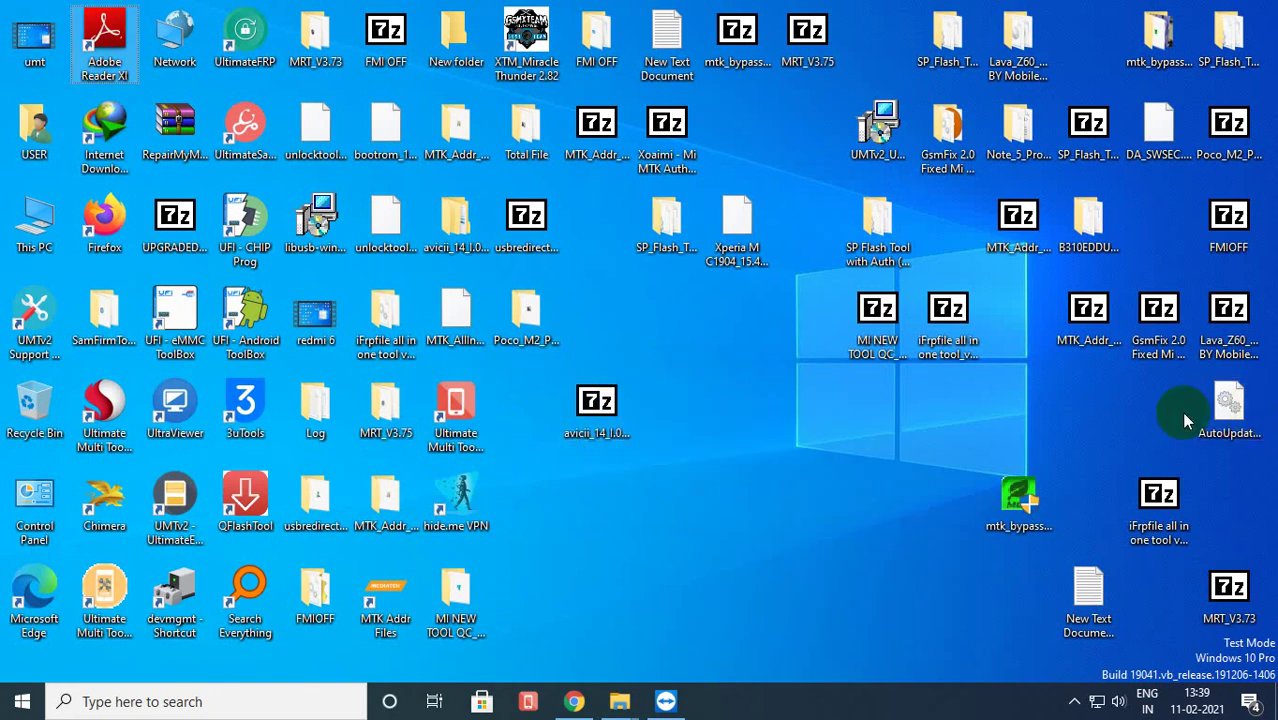
pyautogui.press('a')
pyautogui.moveTo(442, 251); pyautogui.dragTo(662, 334)
pyautogui.doubleClick(662, 334)
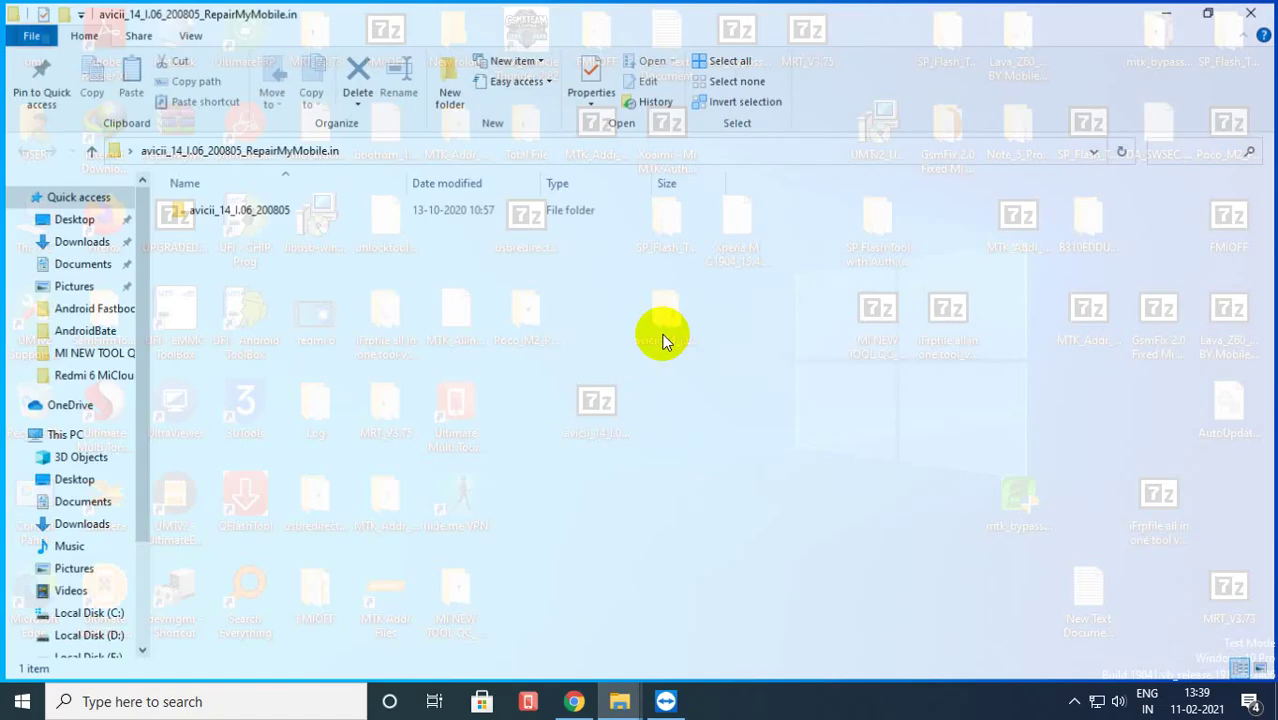
pyautogui.doubleClick(354, 219)
pyautogui.doubleClick(297, 210)
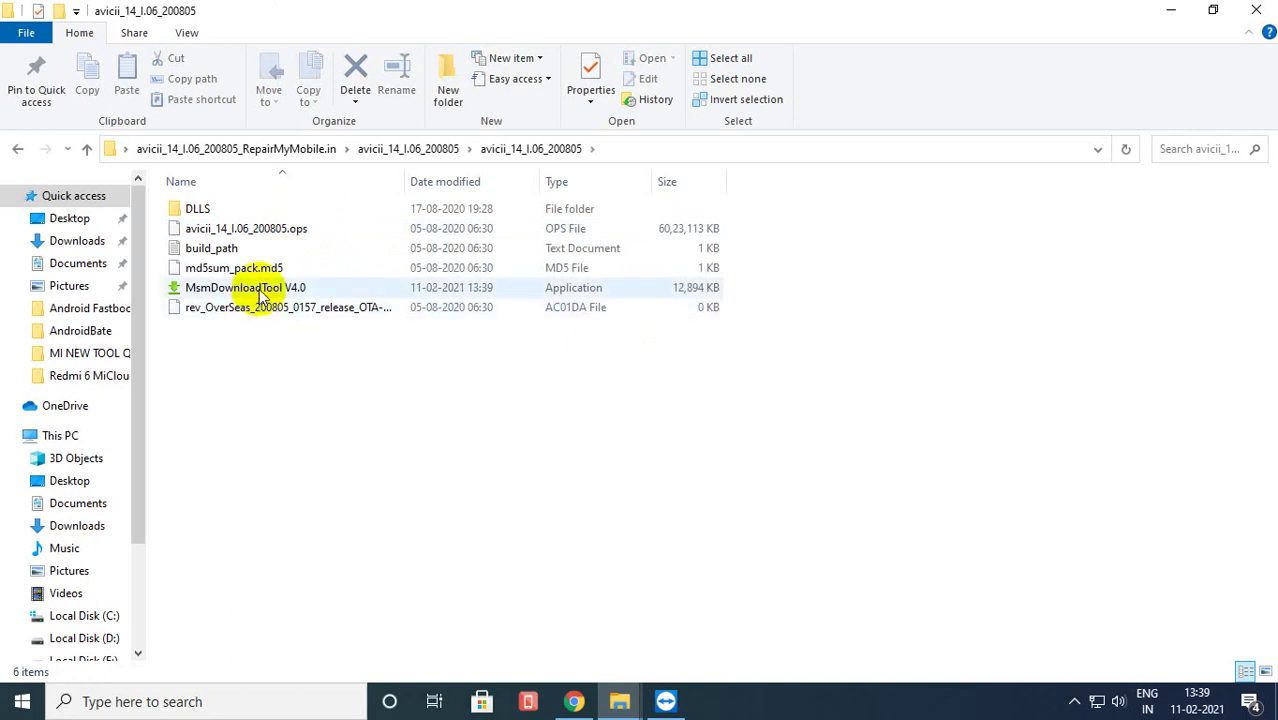
# Refresh the firmware folder and launch MsmDownloadTool V4.0 from it
pyautogui.rightClick(277, 410)
pyautogui.click(322, 480)
pyautogui.rightClick(305, 438)
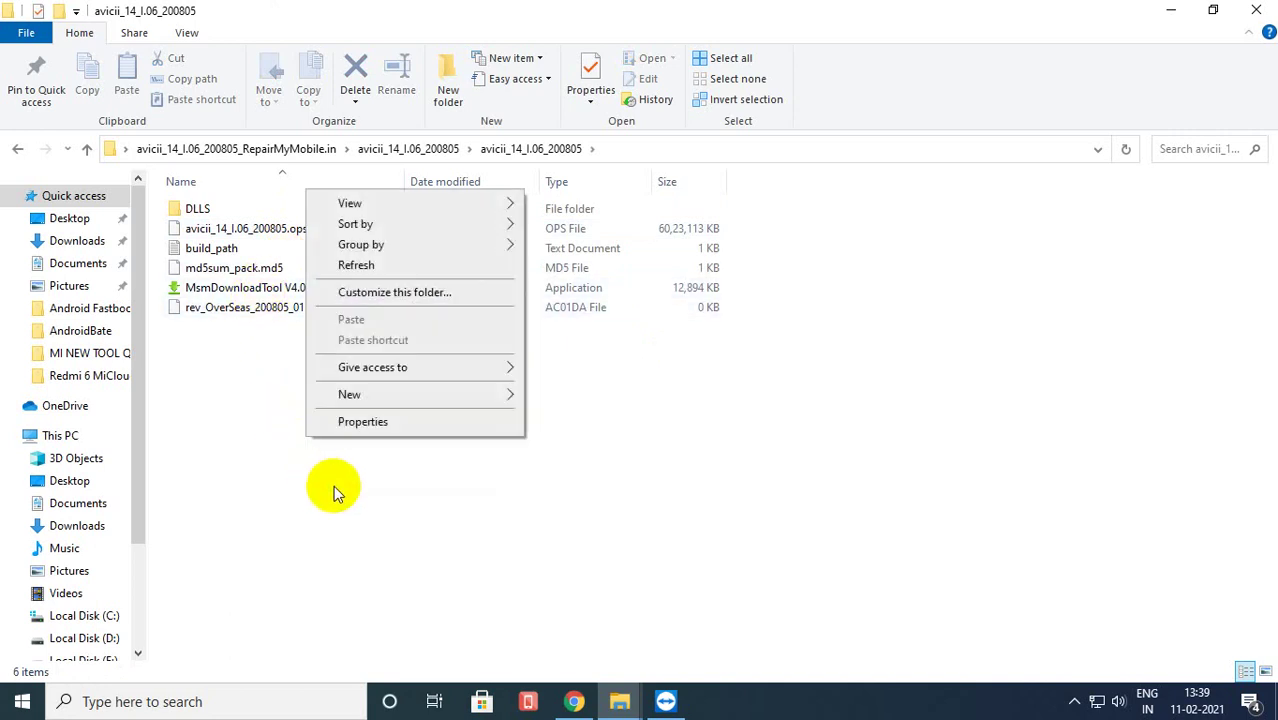
pyautogui.click(373, 264)
pyautogui.rightClick(308, 442)
pyautogui.click(352, 265)
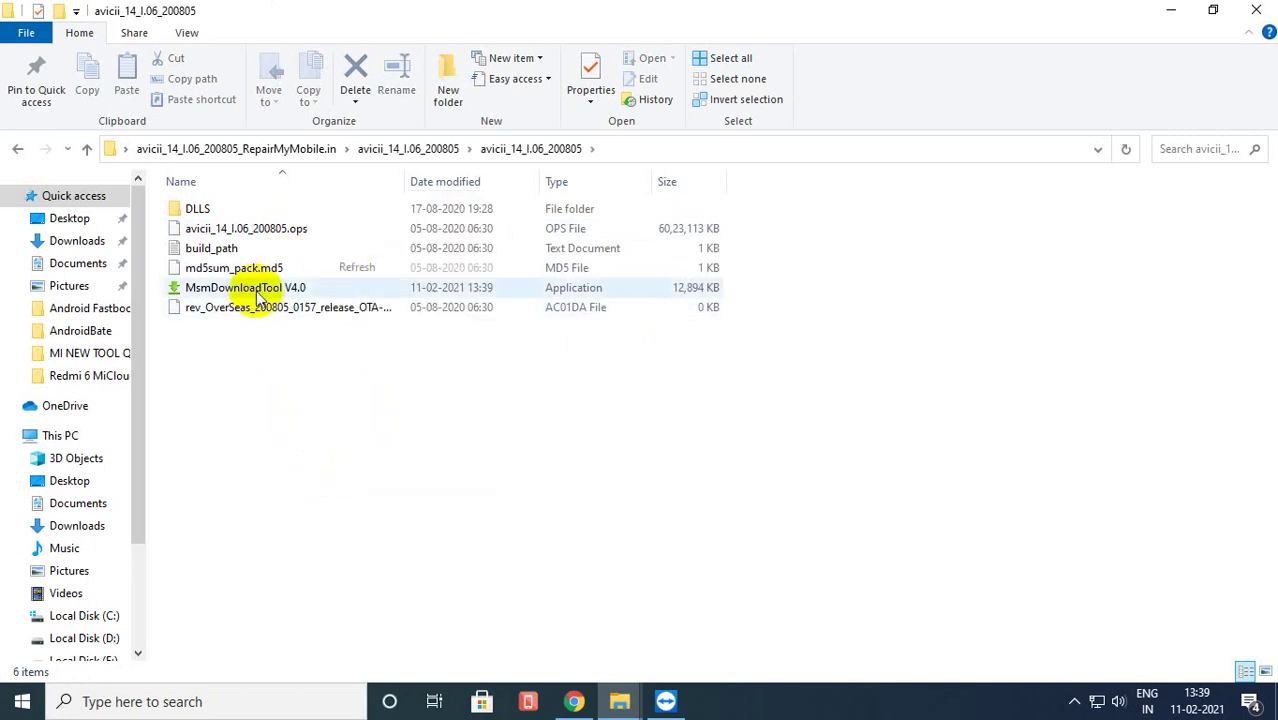
pyautogui.doubleClick(248, 290)
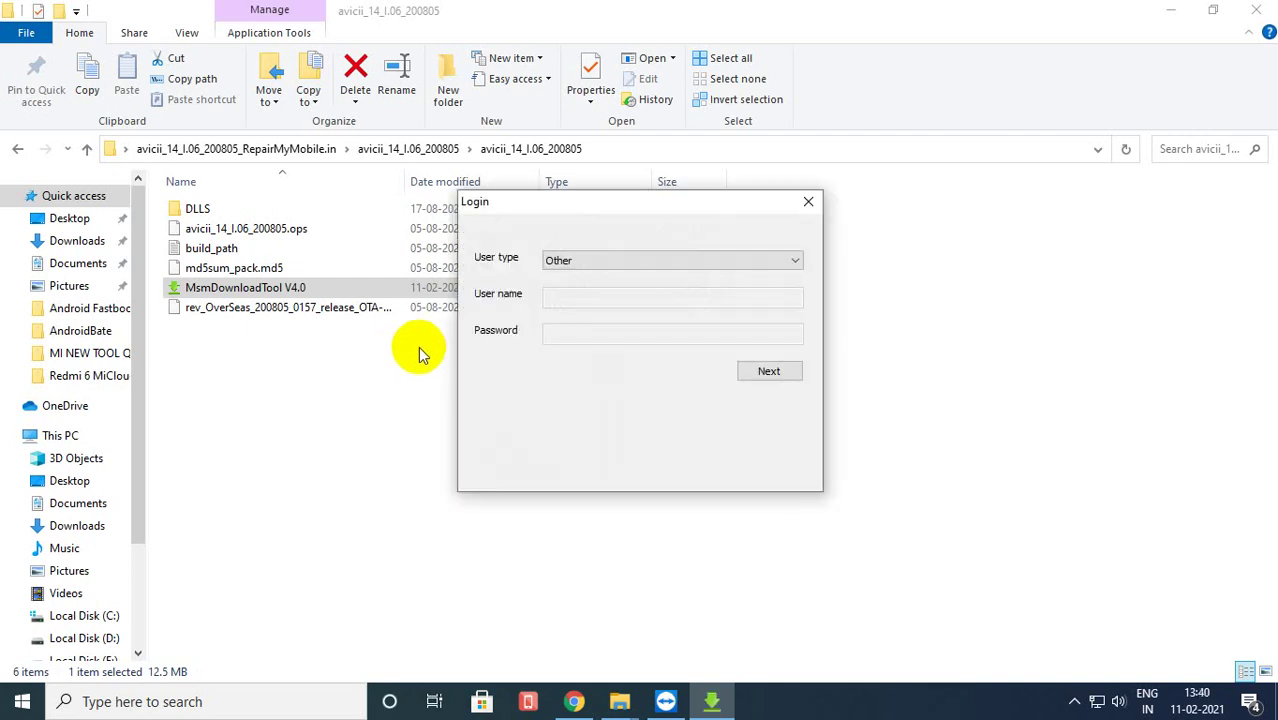
# Set the login user type to Other and continue to the download tool's main window
pyautogui.click(628, 258)
pyautogui.click(612, 275)
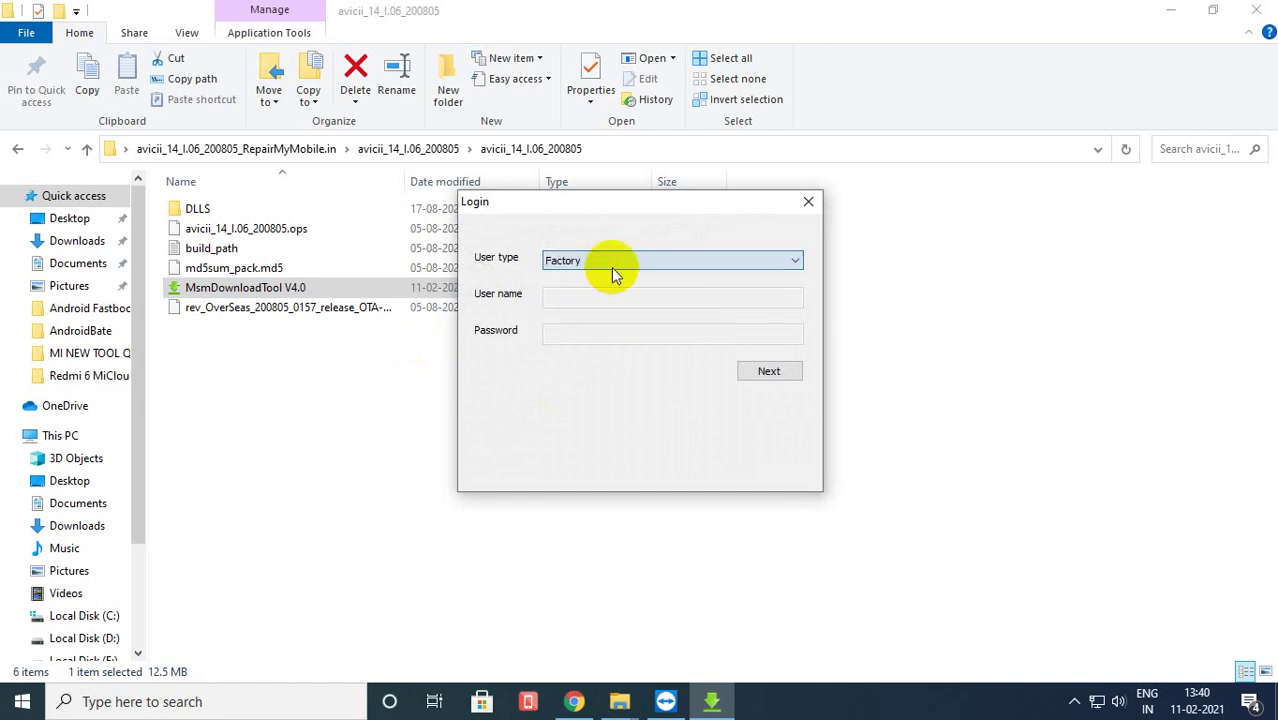
pyautogui.click(640, 260)
pyautogui.click(628, 287)
pyautogui.click(622, 258)
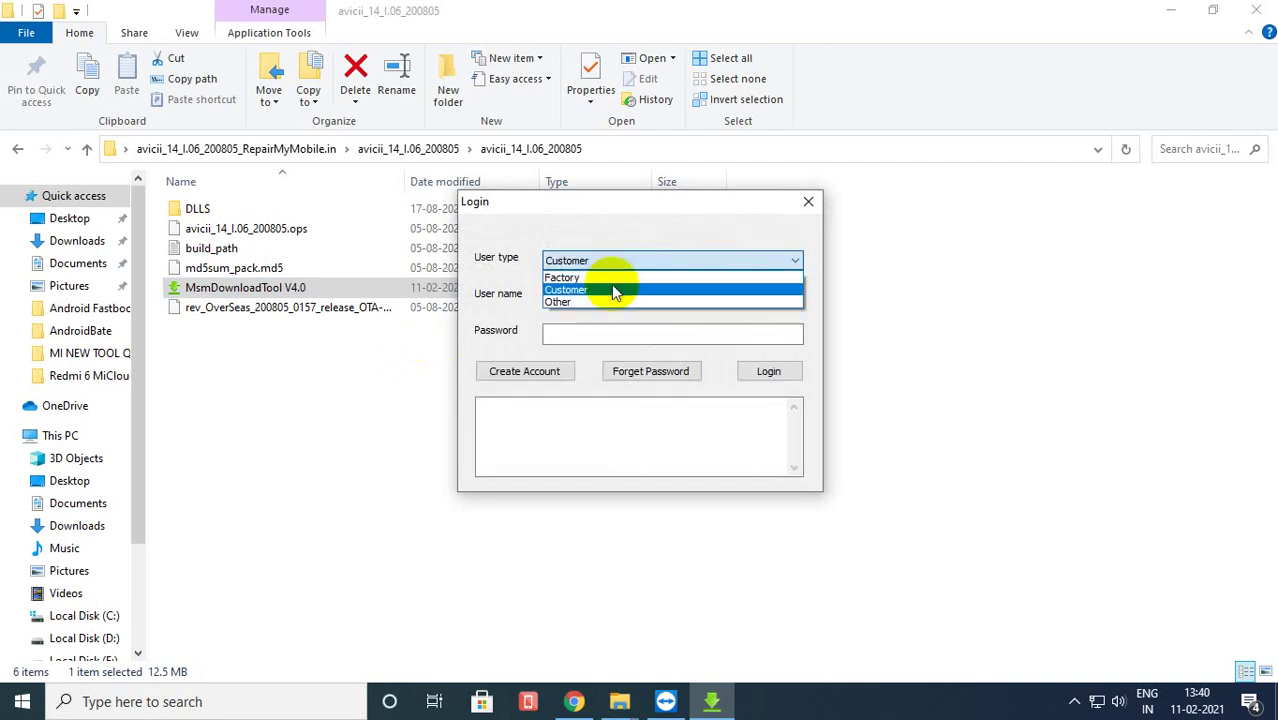
pyautogui.click(600, 301)
pyautogui.click(598, 261)
pyautogui.click(598, 277)
pyautogui.click(598, 261)
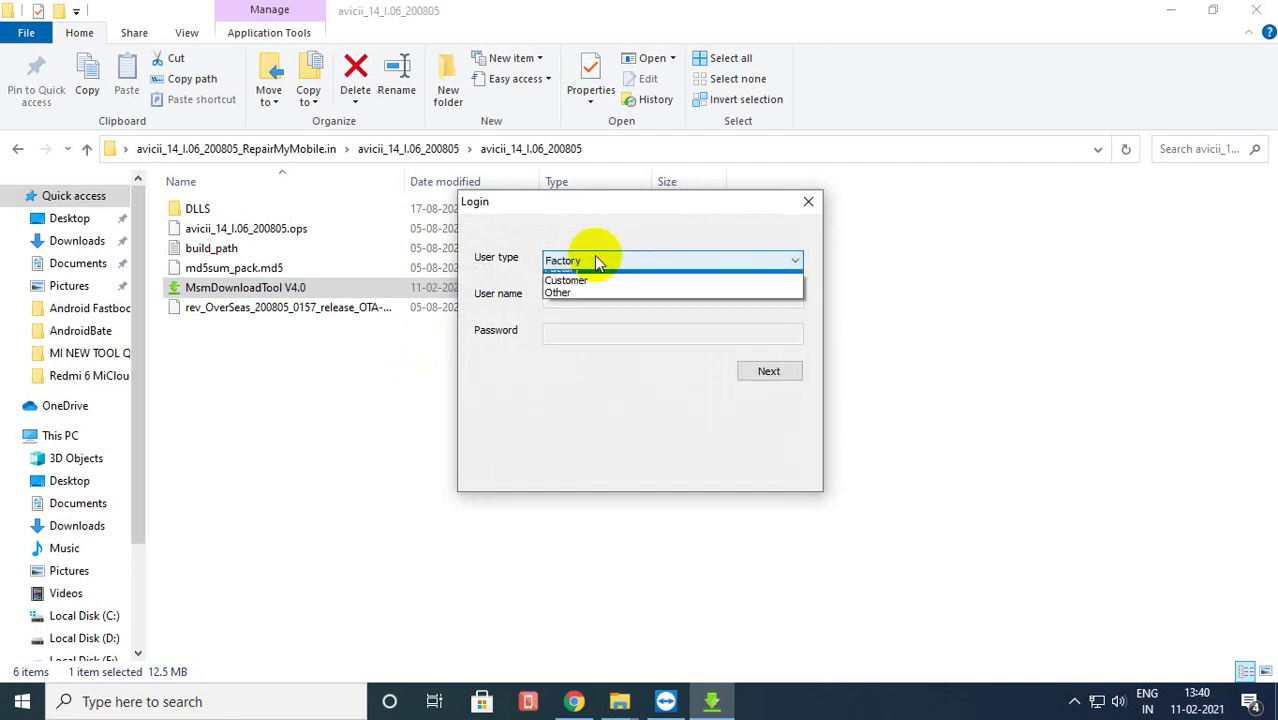
pyautogui.click(596, 302)
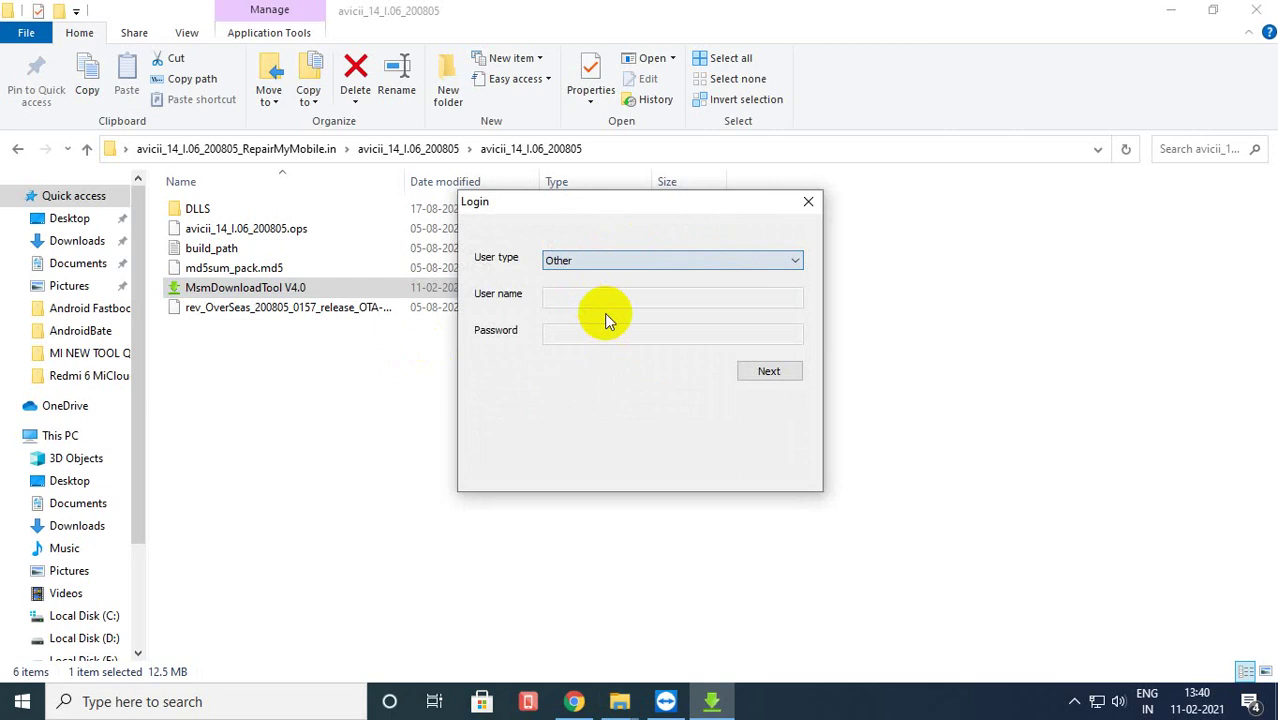
pyautogui.click(772, 370)
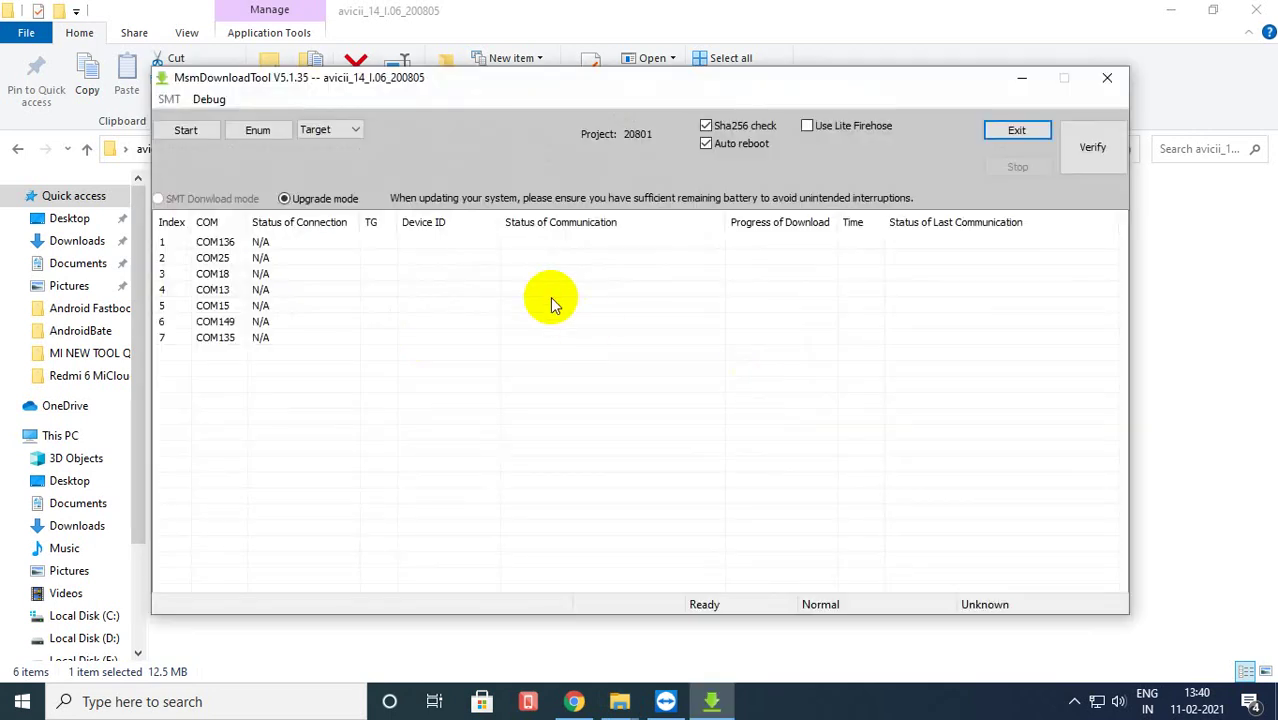
# Set the flashing target to India and start the firmware download to the device
pyautogui.click(334, 129)
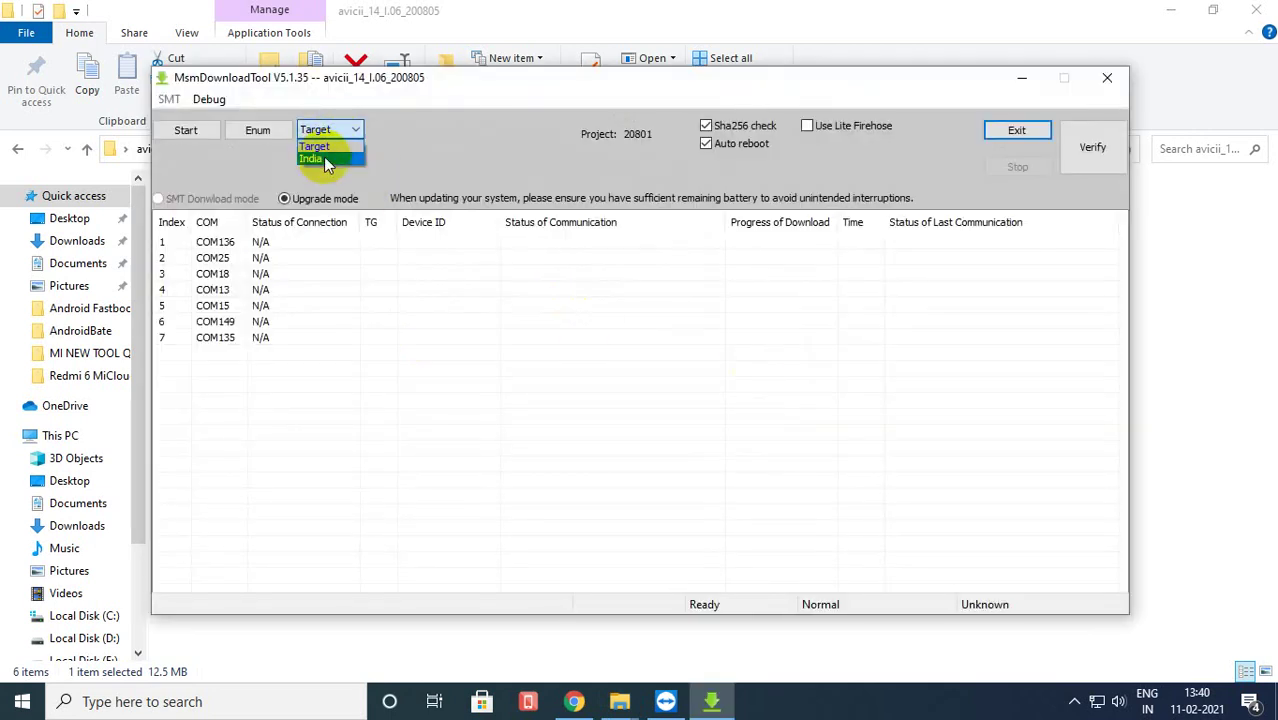
pyautogui.click(485, 138)
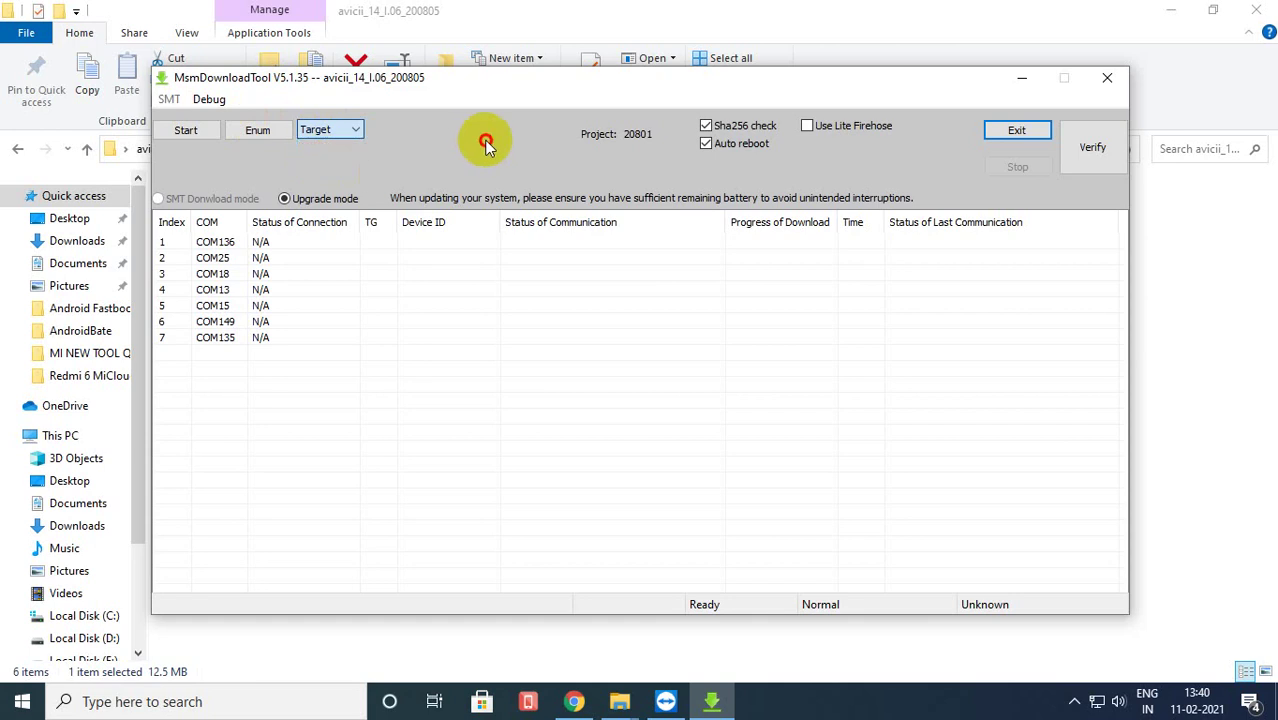
pyautogui.click(342, 129)
pyautogui.click(336, 158)
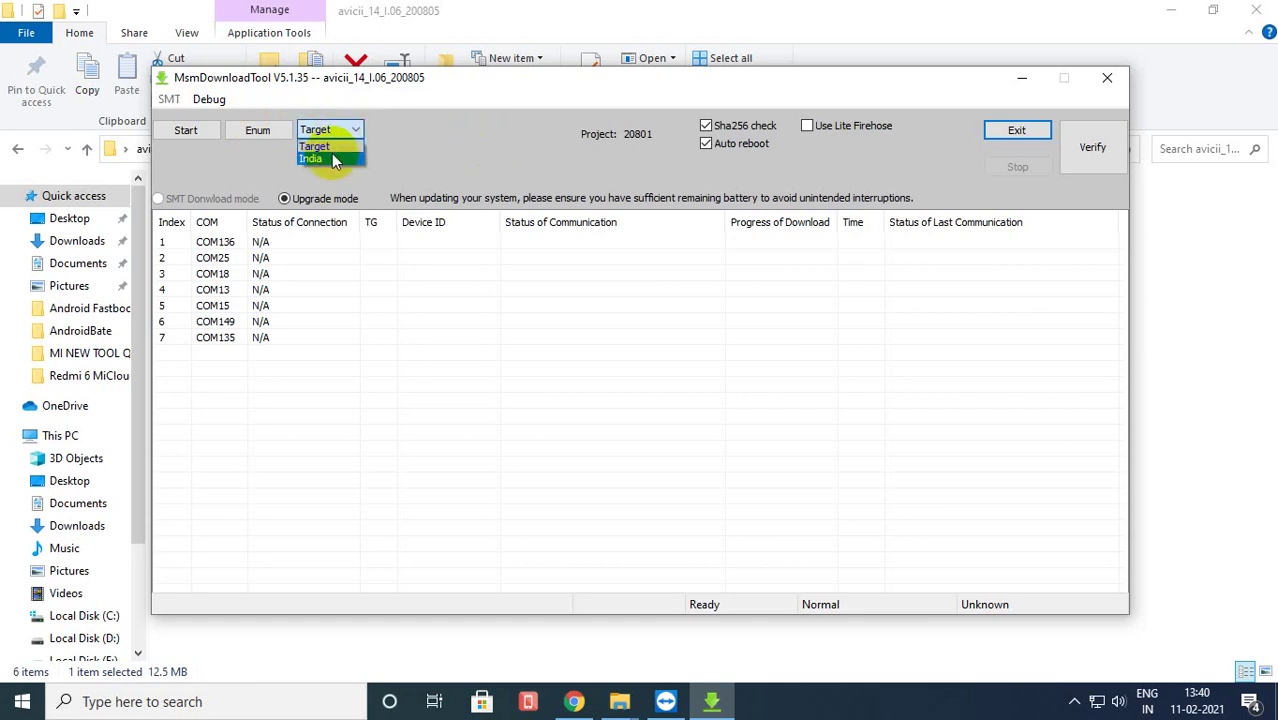
pyautogui.click(170, 138)
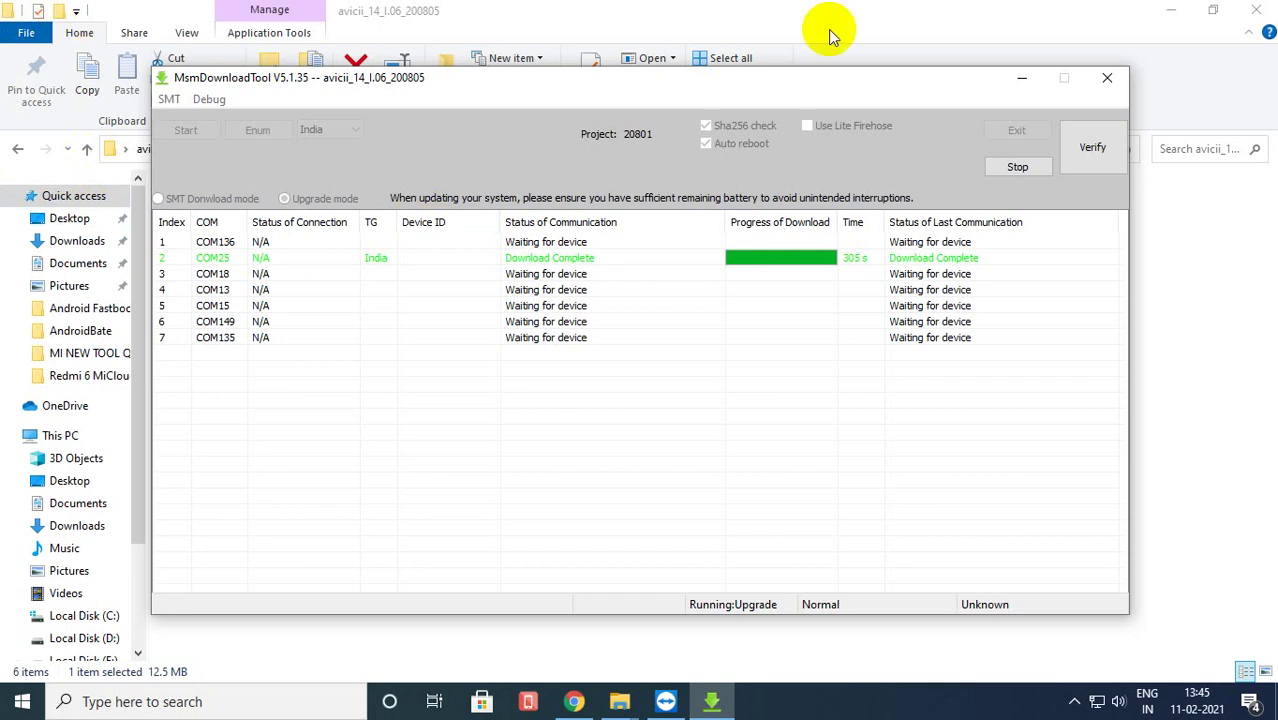
# Stop the completed download session, then exit the flashing tool and close the firmware folder window
pyautogui.click(1011, 178)
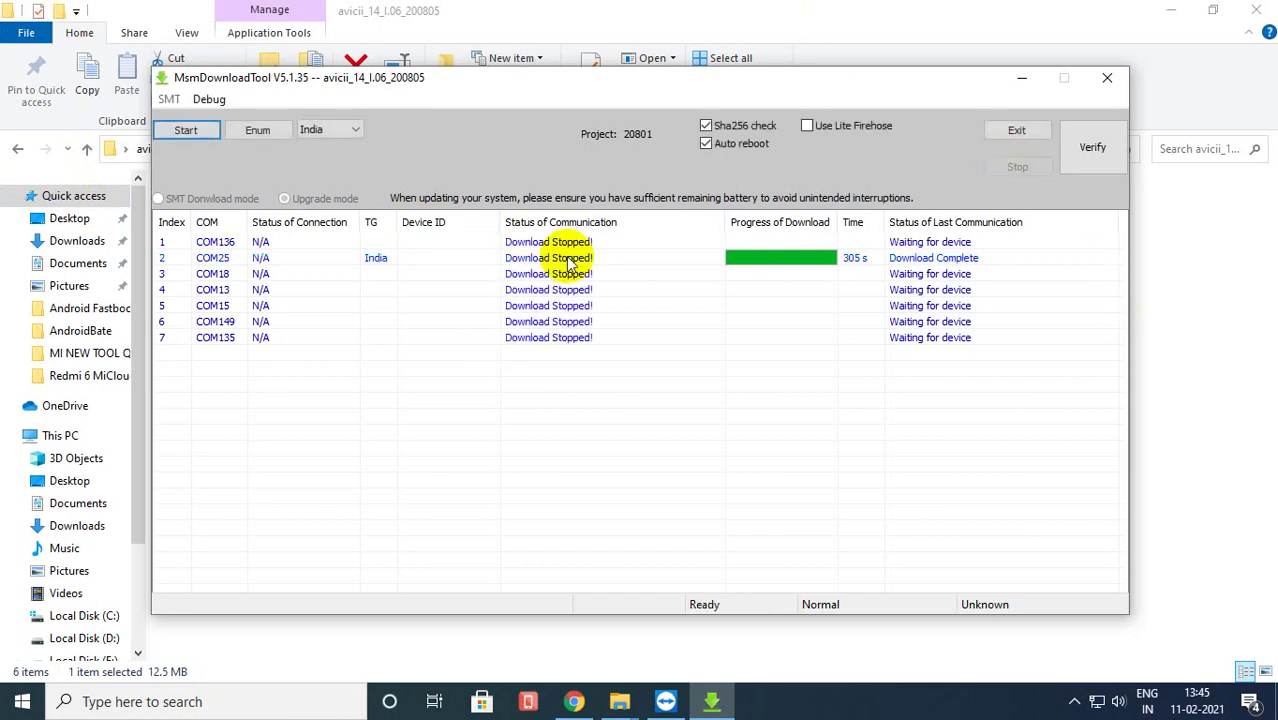
pyautogui.click(1107, 77)
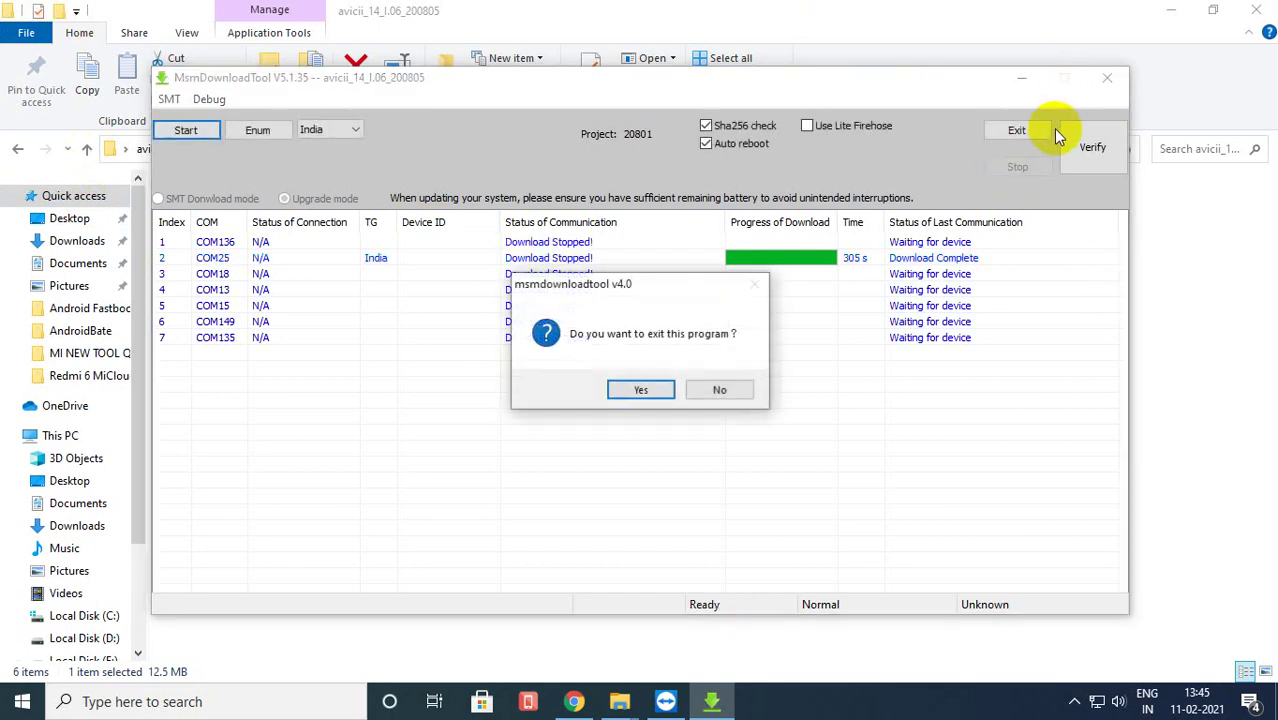
pyautogui.click(630, 390)
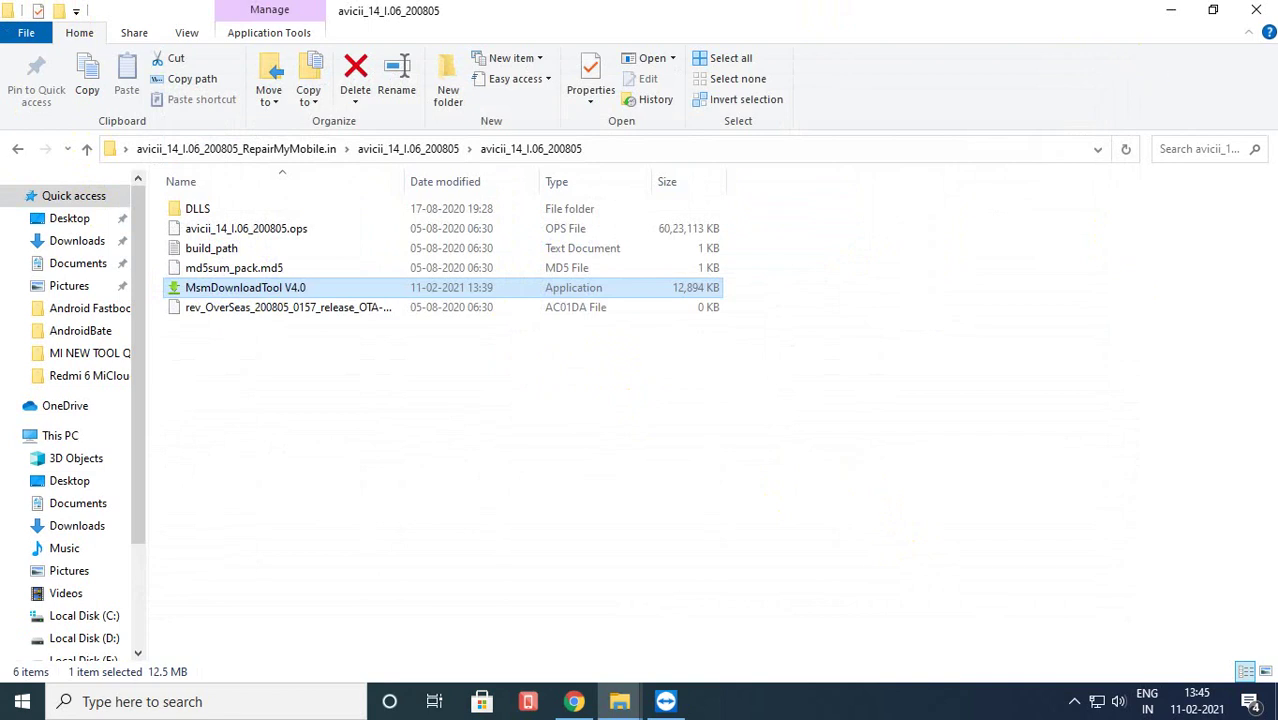
pyautogui.click(1252, 9)
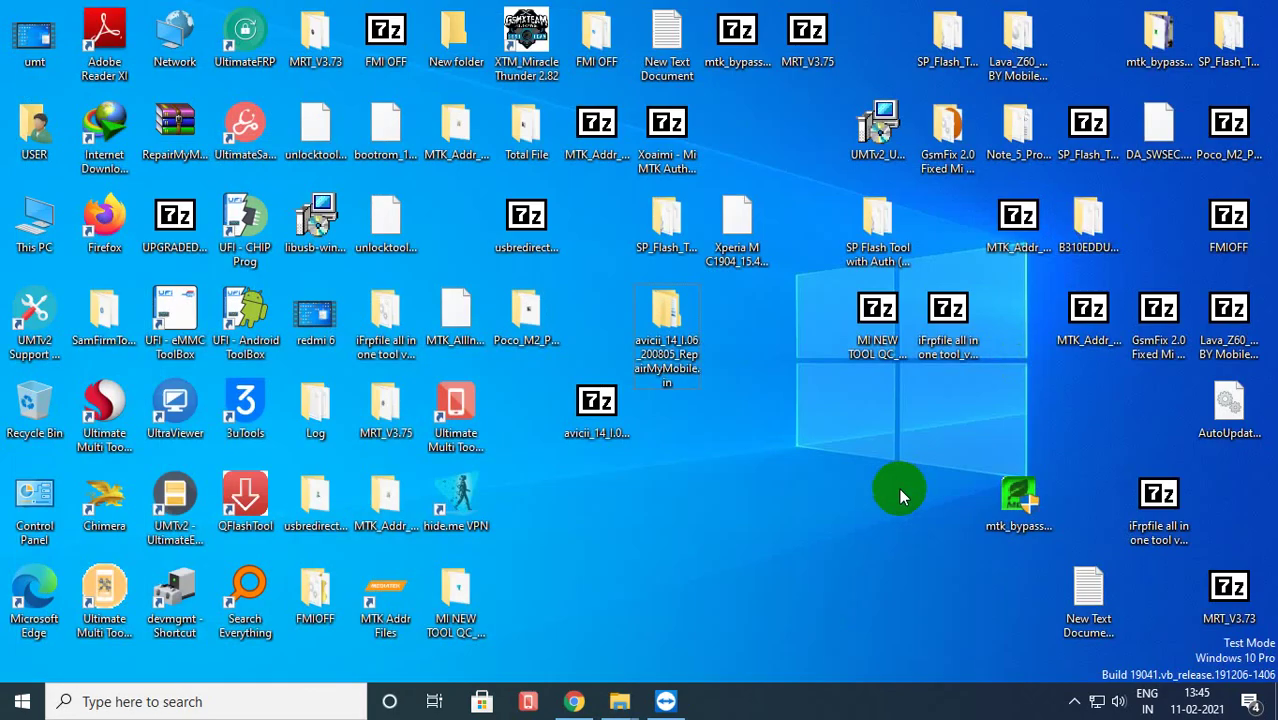